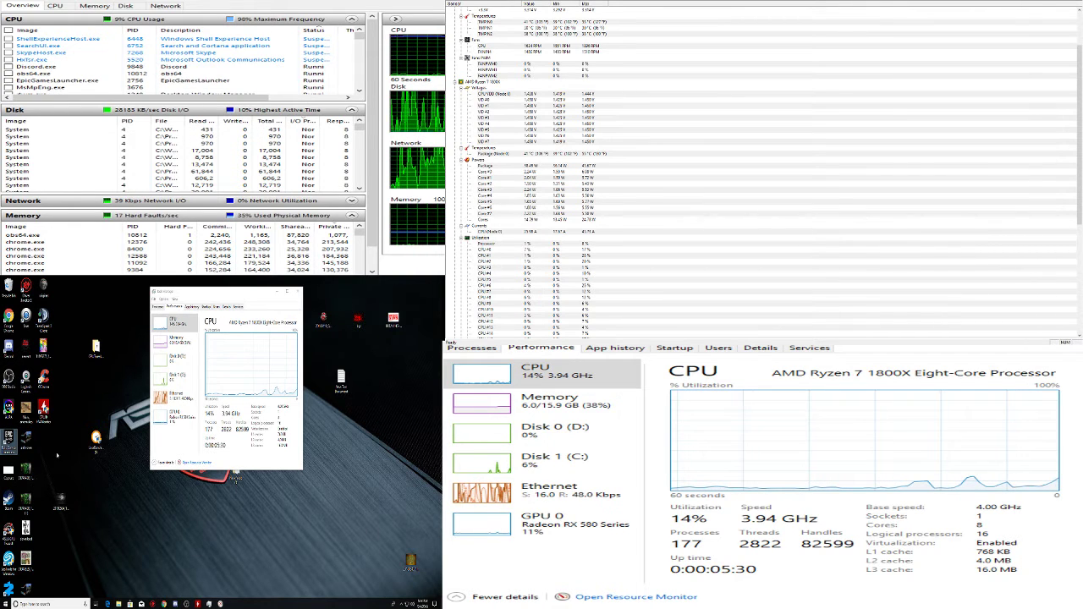
Launch Fortnite from the Epic Games Launcher and close the CCleaner Alert popup
{"action": "double_click", "coordinate": [96, 437]}
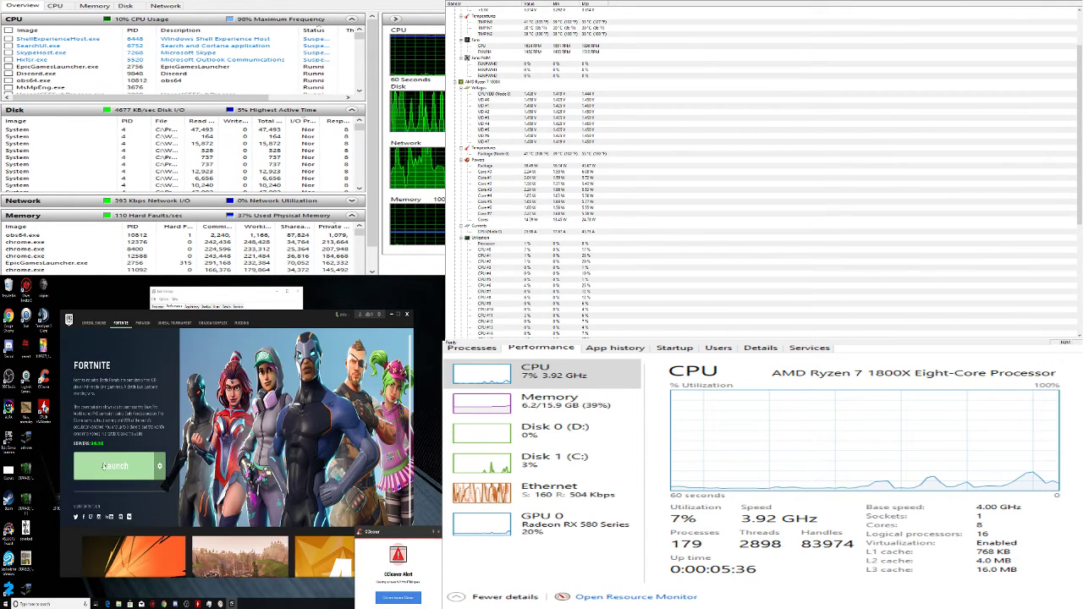
{"action": "left_click", "coordinate": [103, 467]}
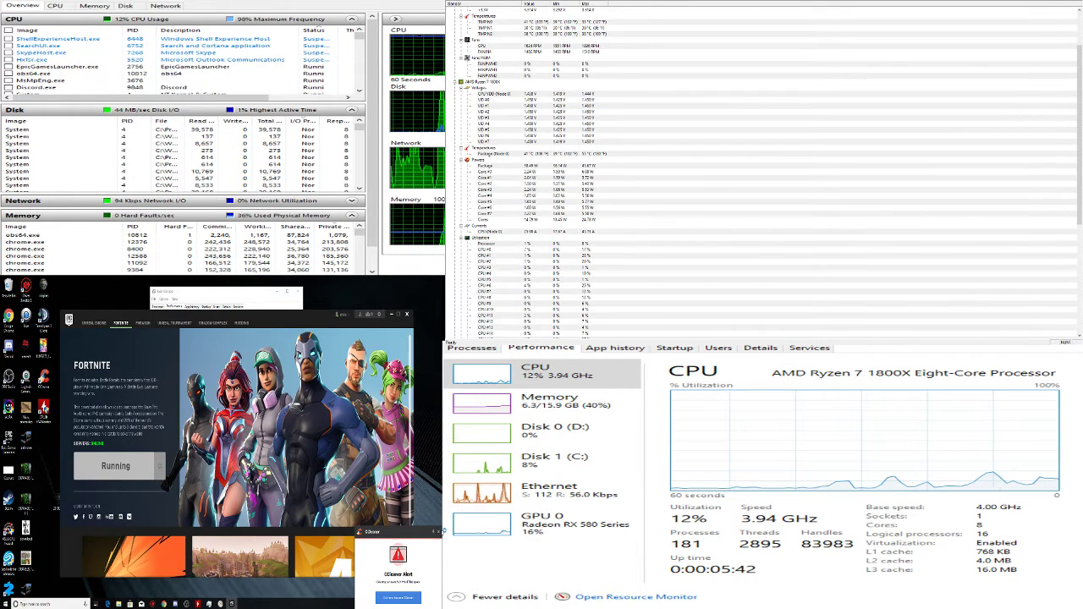
{"action": "left_click", "coordinate": [440, 532]}
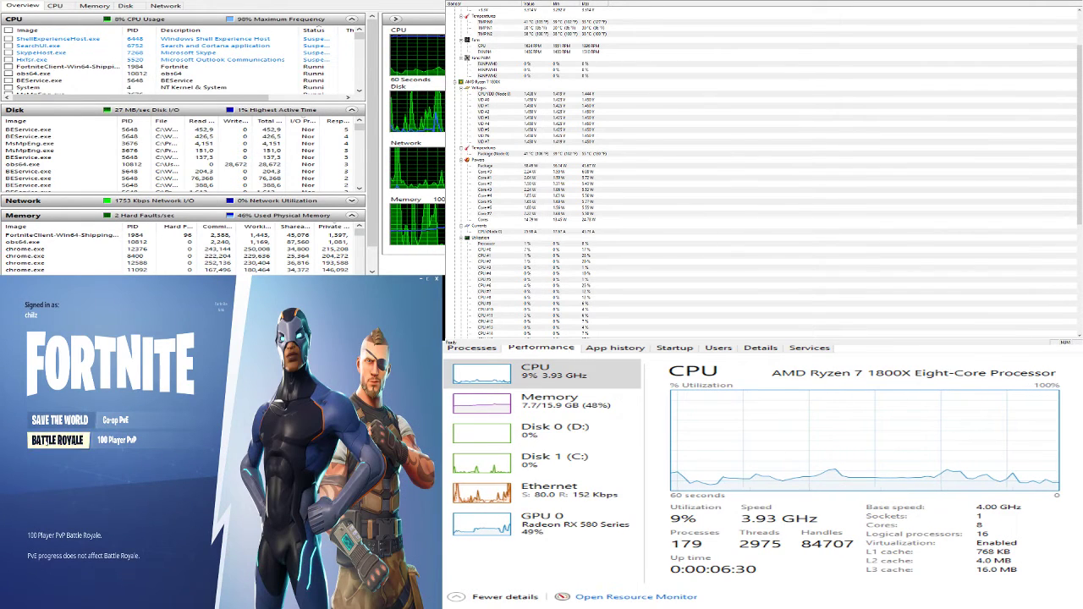
Choose Battle Royale on the Fortnite mode menu and wait for the Season 4 lobby
{"action": "left_click", "coordinate": [57, 439]}
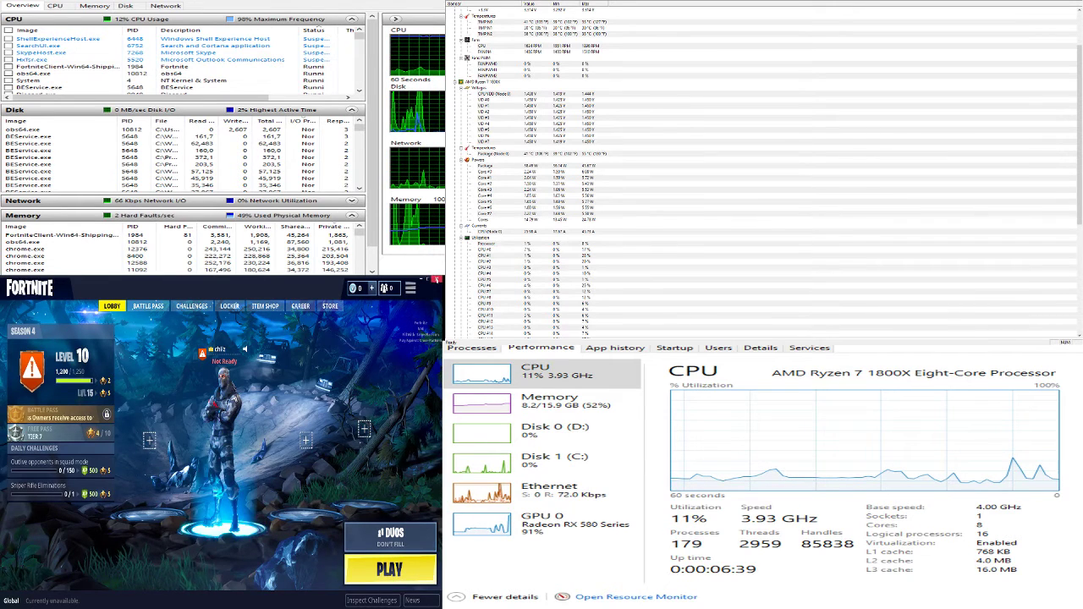
Close the Fortnite window and confirm the Quit dialog
{"action": "left_click", "coordinate": [437, 280]}
{"action": "left_click", "coordinate": [270, 520]}
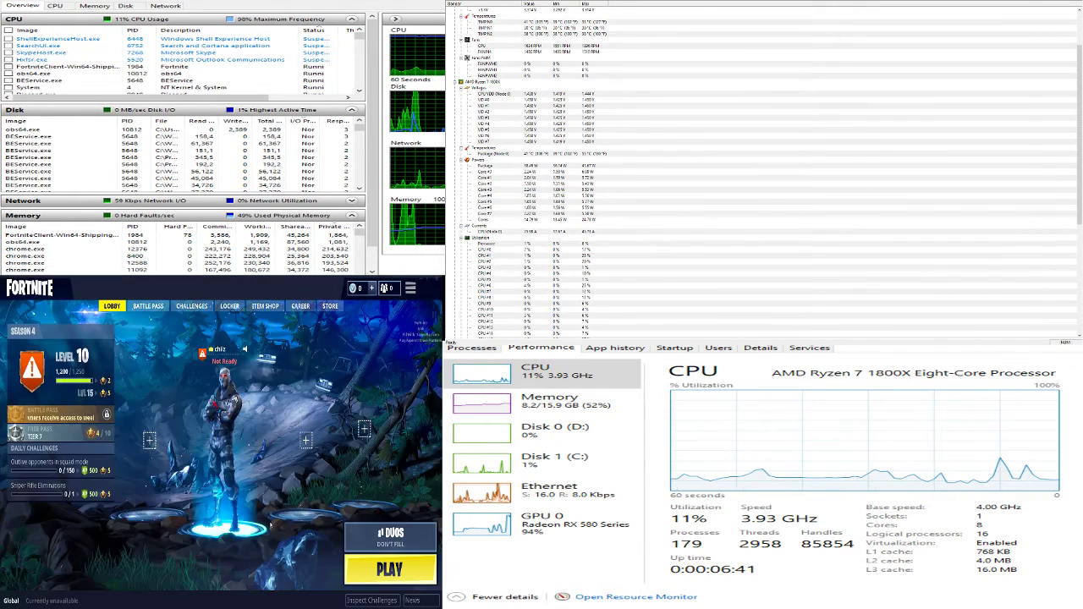